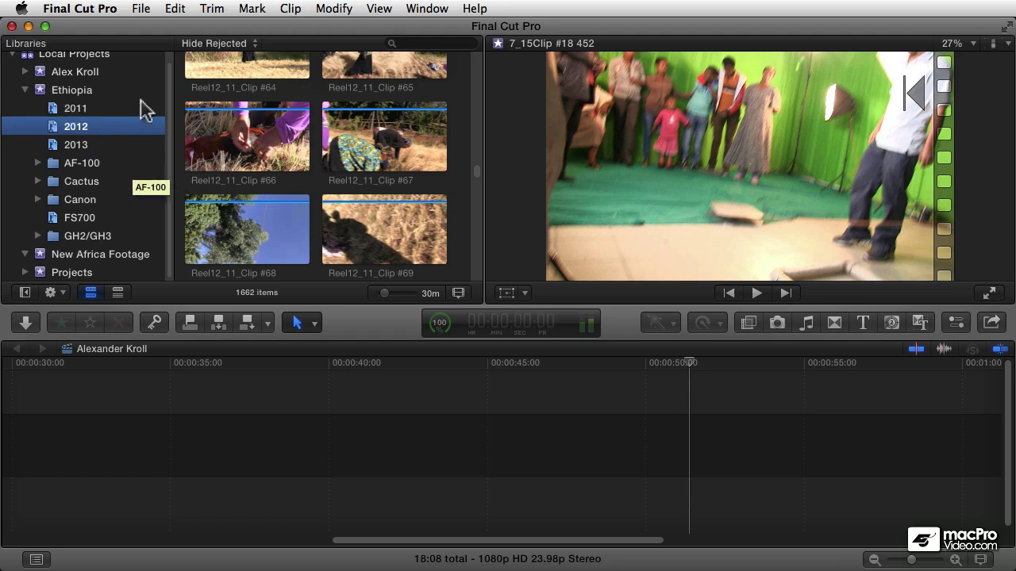
Collapse and select the Ethiopia event, then bring up the File > New choices.
{"action": "left_click", "coordinate": [26, 91]}
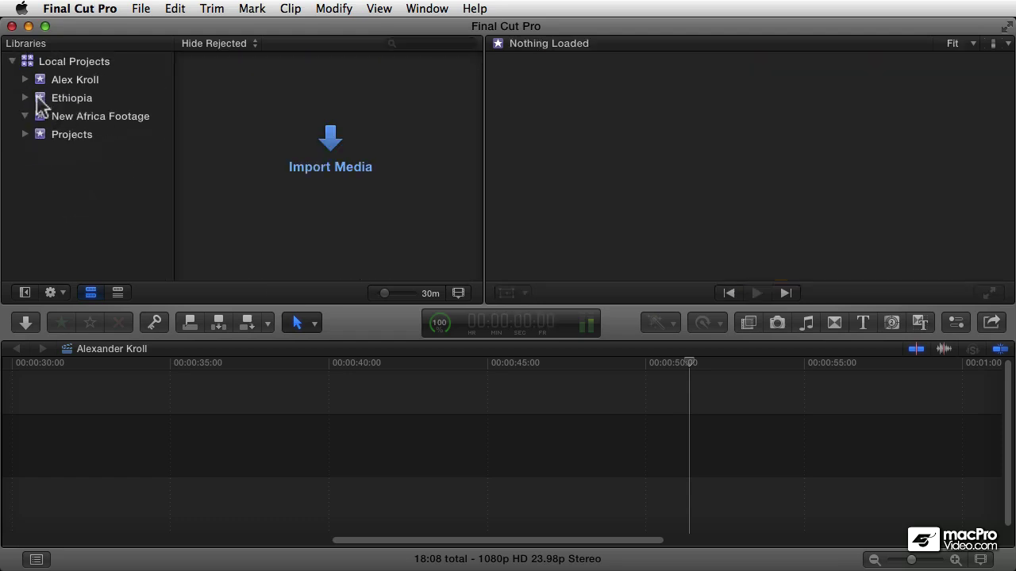
{"action": "left_click", "coordinate": [37, 97]}
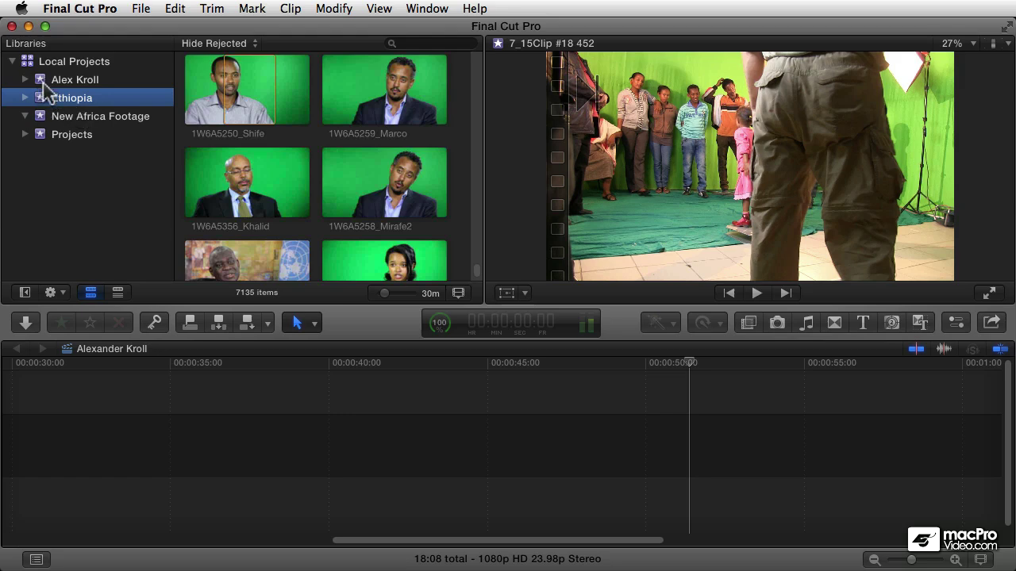
{"action": "left_click", "coordinate": [141, 8]}
{"action": "mouse_move", "coordinate": [145, 30]}
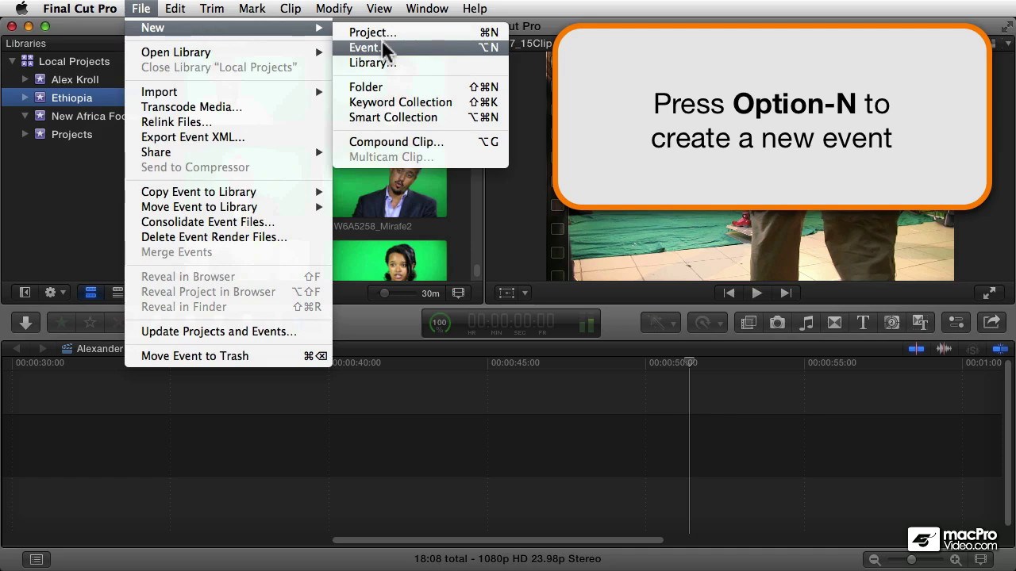
Create a new empty event named Temp in Local Projects.
{"action": "left_click", "coordinate": [376, 46]}
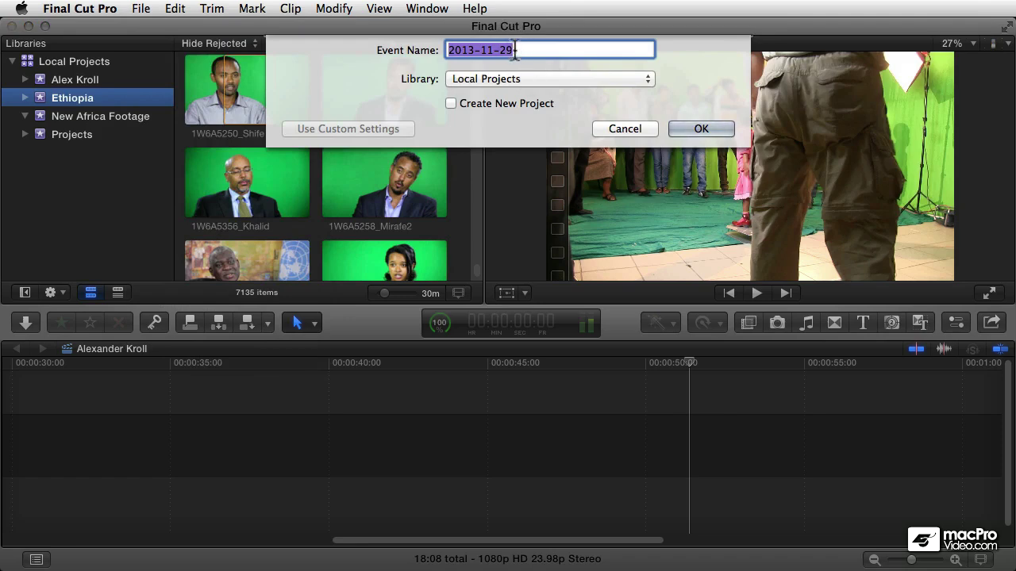
{"action": "type", "text": "Temp"}
{"action": "key", "text": "Return"}
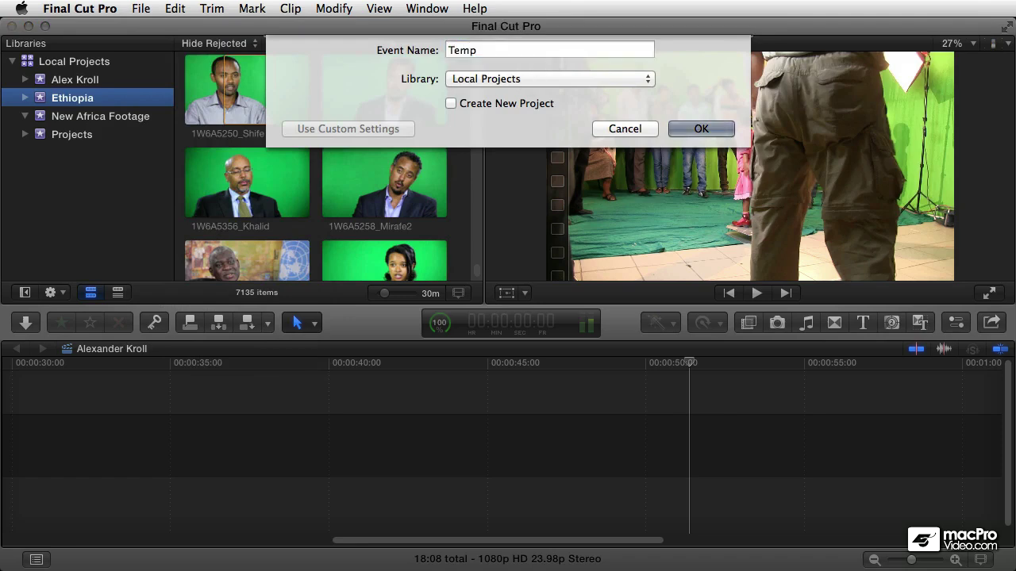
Move the Temp event to the trash from the File menu.
{"action": "left_click", "coordinate": [140, 9]}
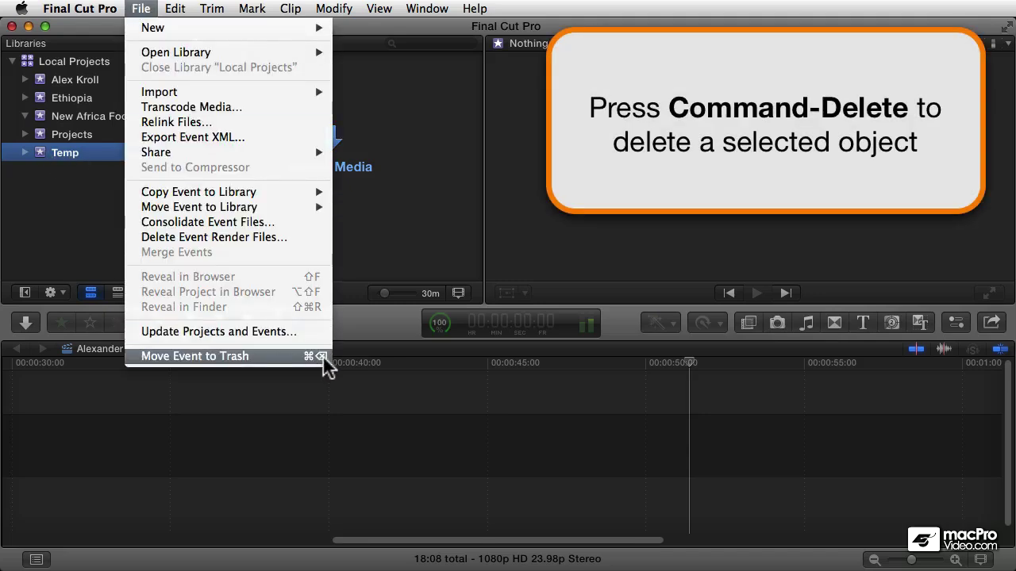
{"action": "left_click", "coordinate": [250, 356]}
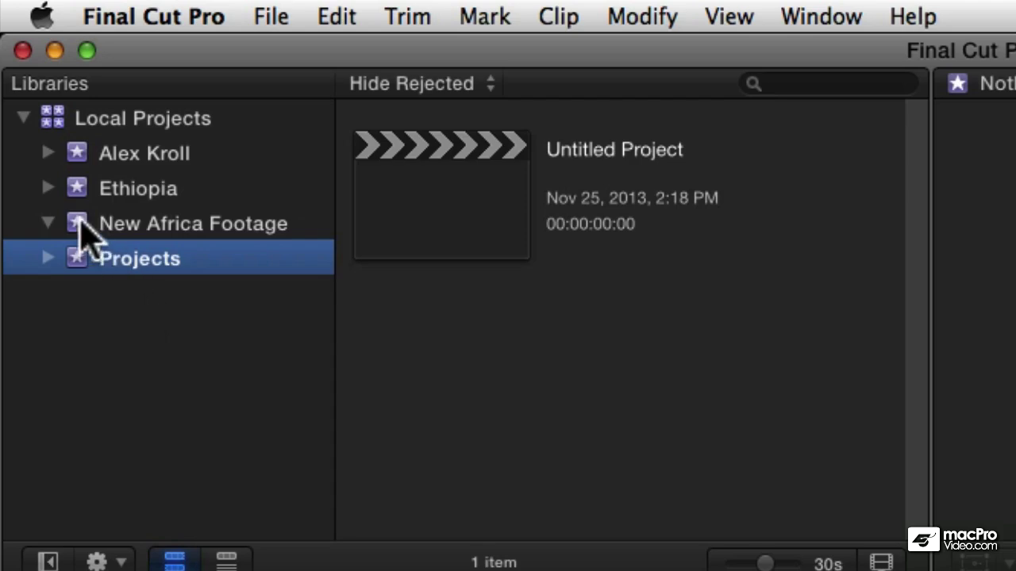
Select Ethiopia and New Africa Footage together and merge them, giving Ethiopia 7141 clips.
{"action": "left_click", "coordinate": [30, 116]}
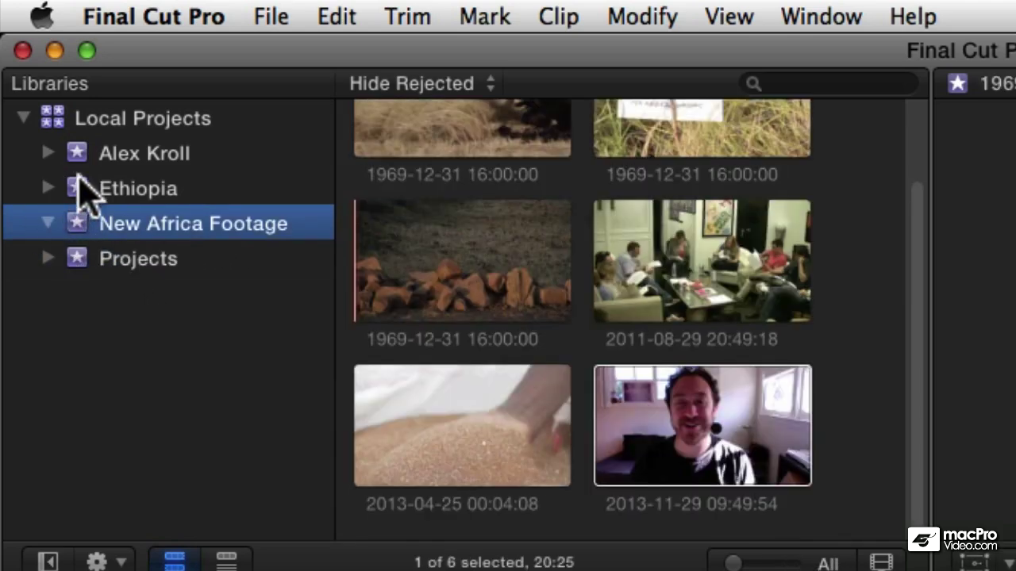
{"action": "left_click", "coordinate": [111, 189]}
{"action": "left_click", "coordinate": [83, 224]}
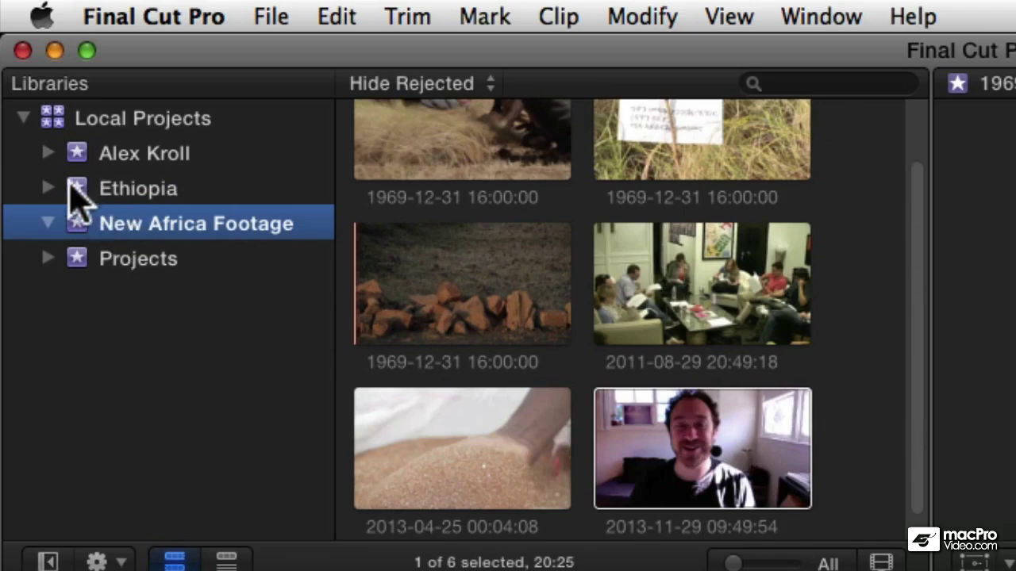
{"action": "left_click", "coordinate": [77, 192], "text": "super"}
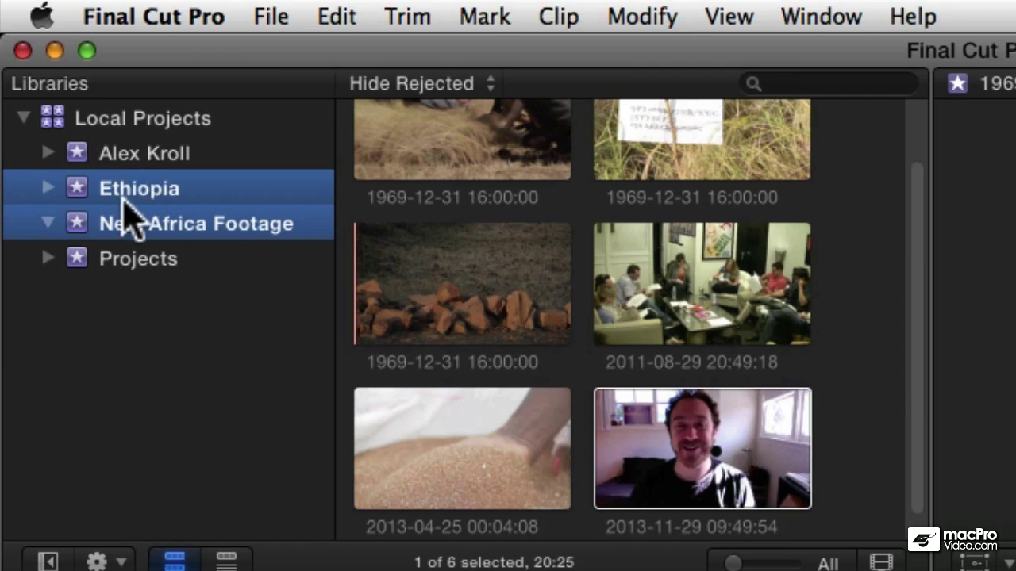
{"action": "left_click", "coordinate": [270, 11]}
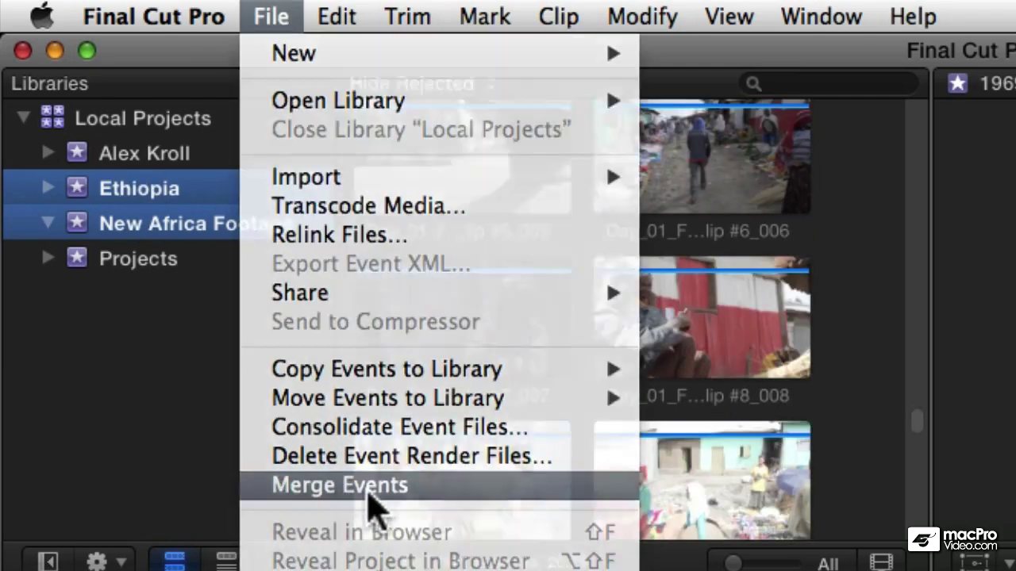
{"action": "left_click", "coordinate": [372, 500]}
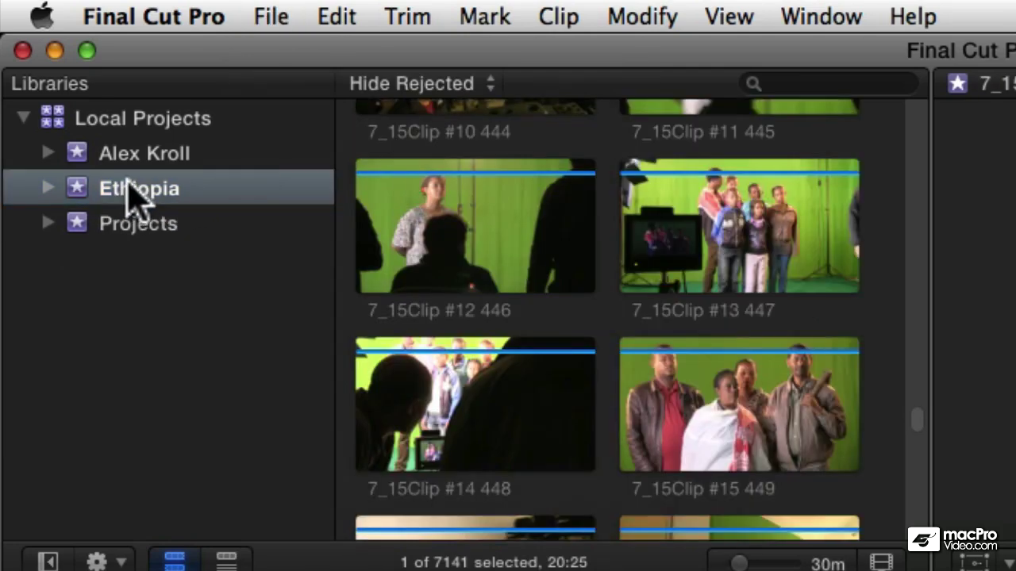
Expand the merged Ethiopia event and show the 596 clips in its Cactus folder.
{"action": "left_click", "coordinate": [97, 193]}
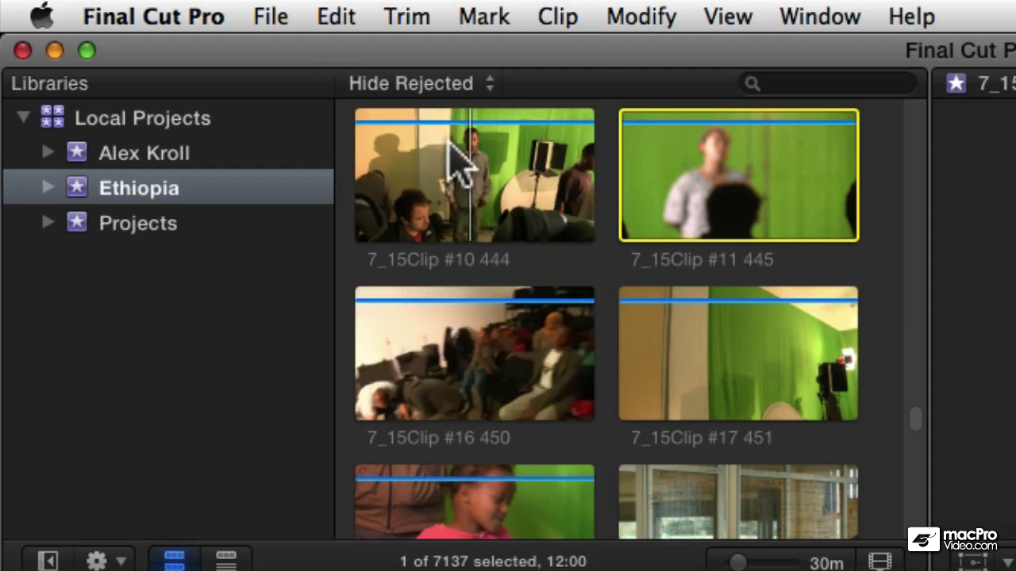
{"action": "left_click", "coordinate": [47, 188]}
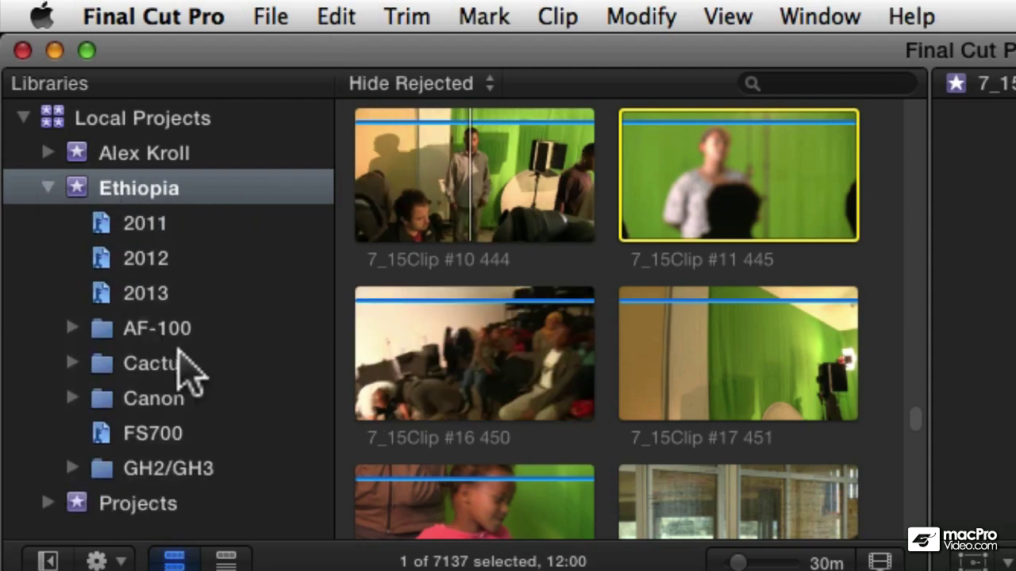
{"action": "left_click", "coordinate": [135, 363]}
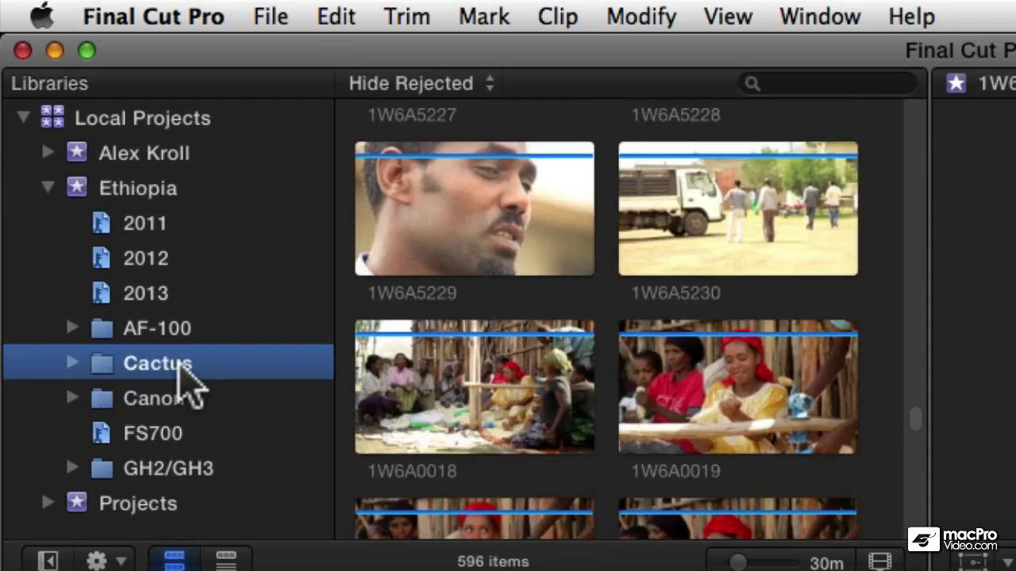
Create a new event named 'Cacuts footage' via File > New > Event.
{"action": "left_click", "coordinate": [271, 17]}
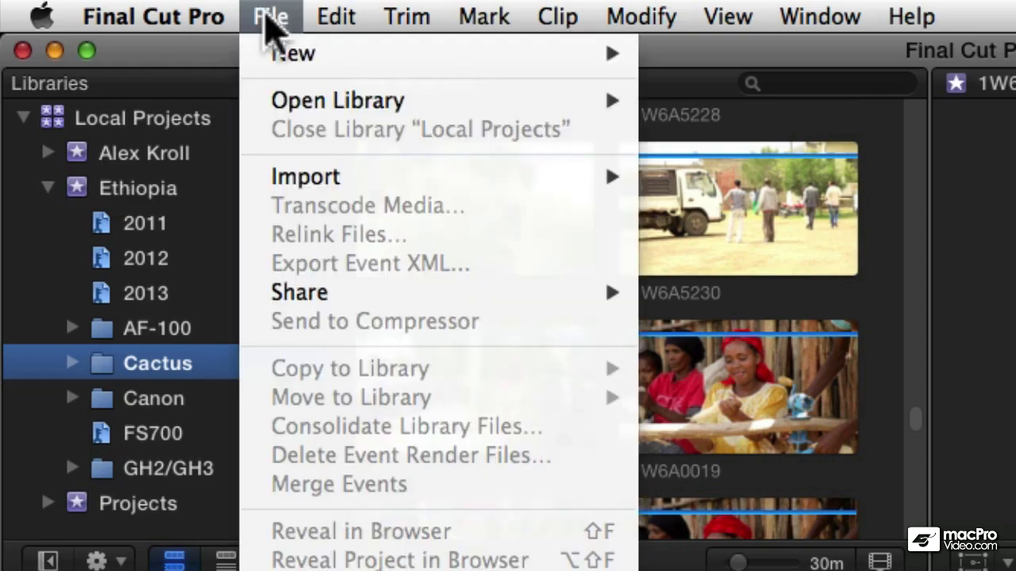
{"action": "mouse_move", "coordinate": [296, 62]}
{"action": "left_click", "coordinate": [793, 93]}
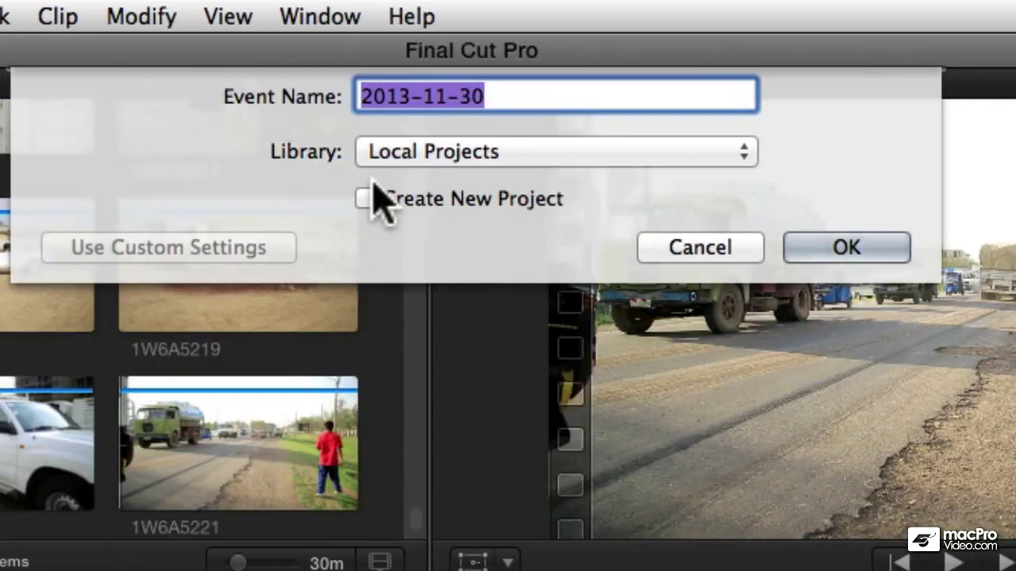
{"action": "type", "text": "Cacut"}
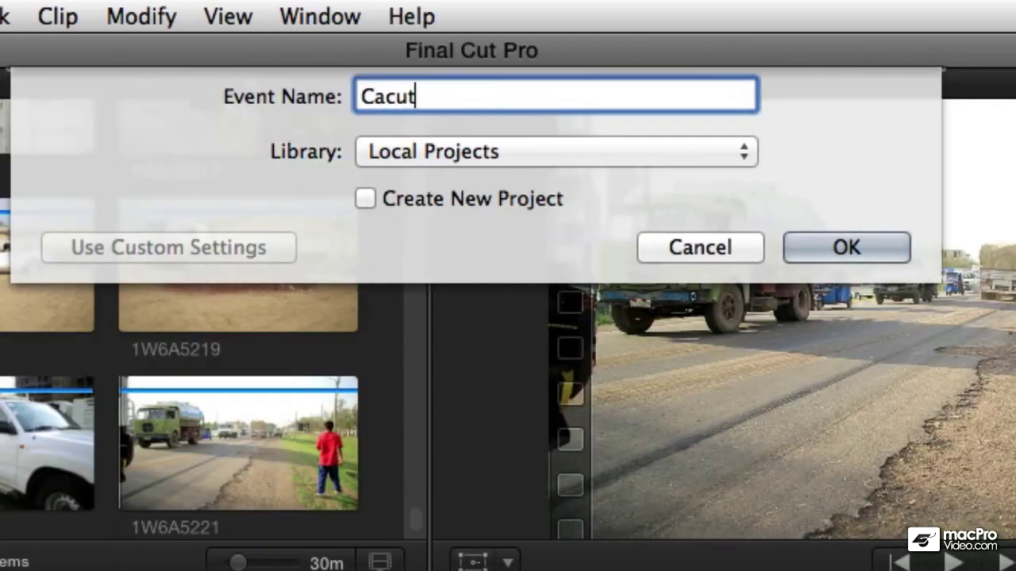
{"action": "type", "text": "s footage"}
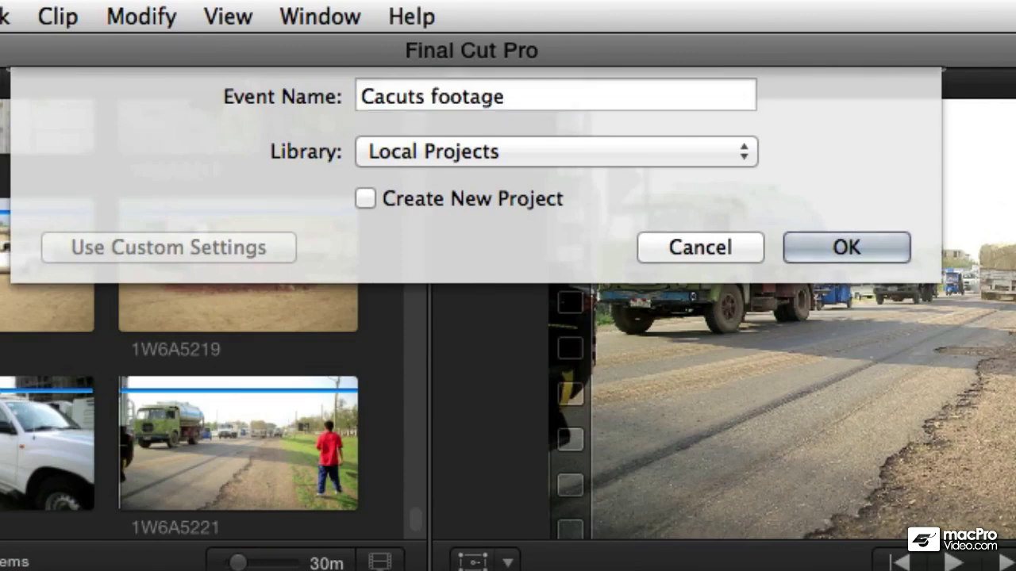
{"action": "key", "text": "Return"}
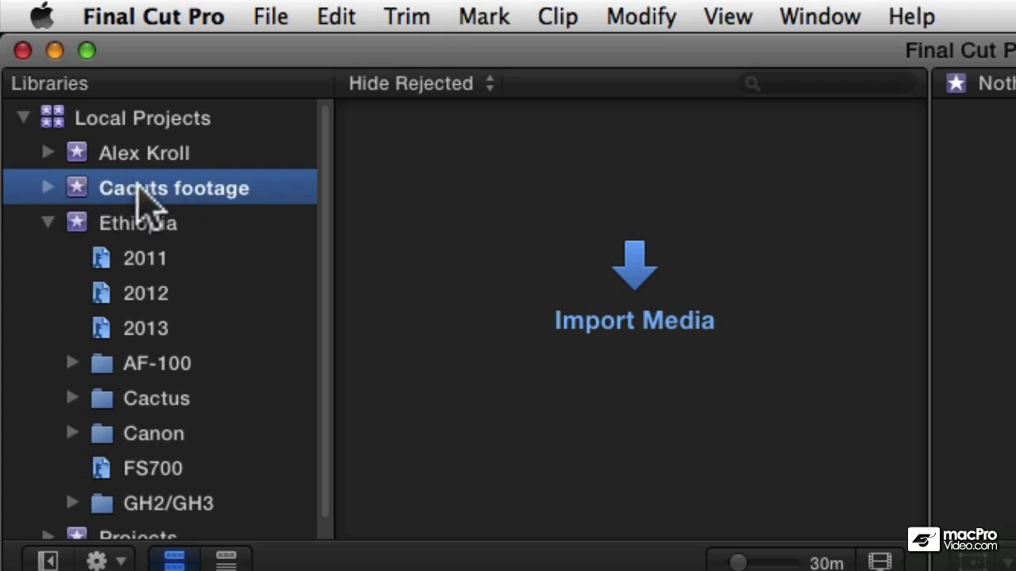
Rename the 'Cacuts footage' event to 'Cactus footage'.
{"action": "left_click", "coordinate": [109, 153]}
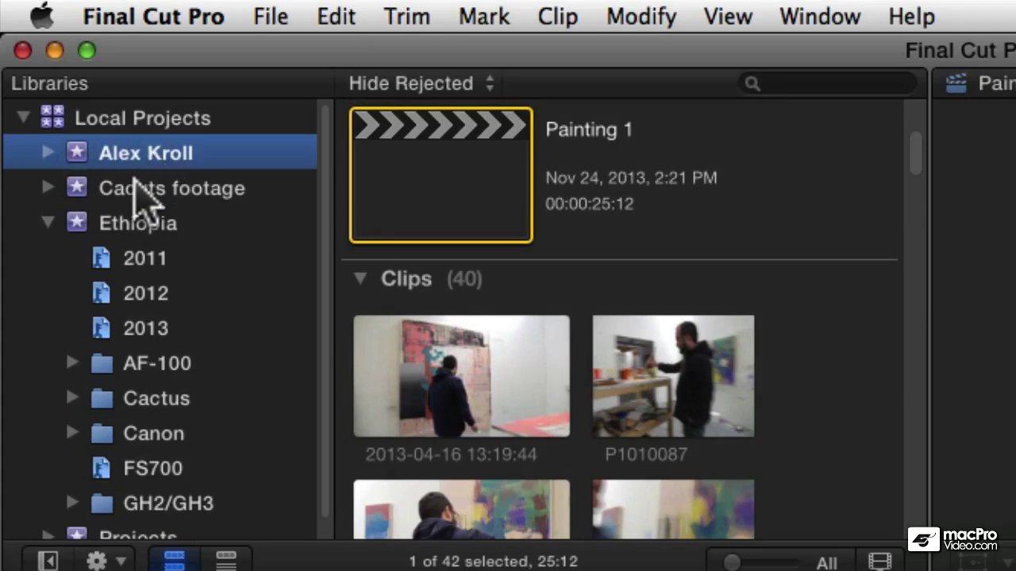
{"action": "left_click", "coordinate": [134, 181]}
{"action": "left_click", "coordinate": [143, 188]}
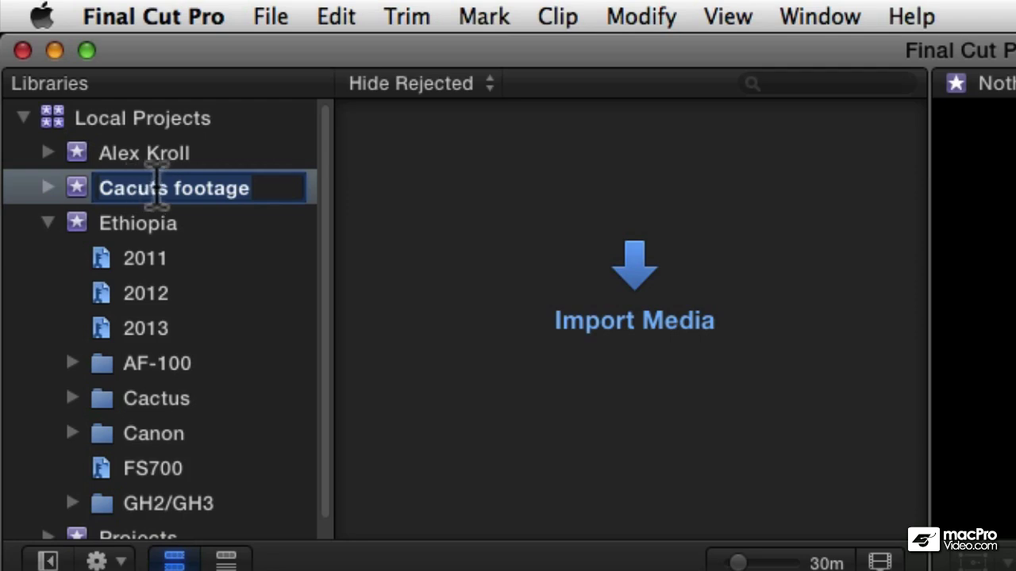
{"action": "left_click", "coordinate": [158, 188]}
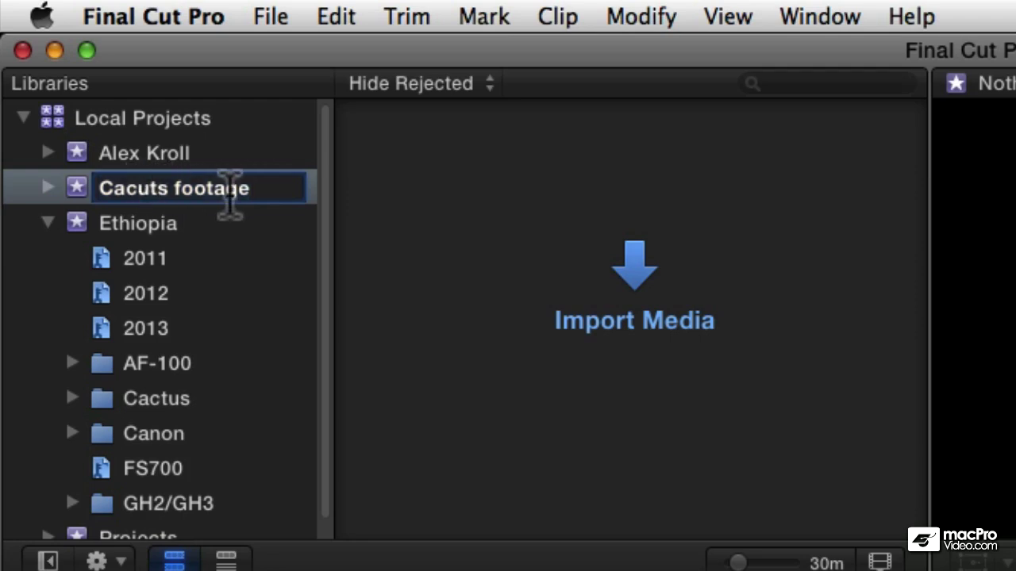
{"action": "key", "text": "BackSpace"}
{"action": "key", "text": "BackSpace"}
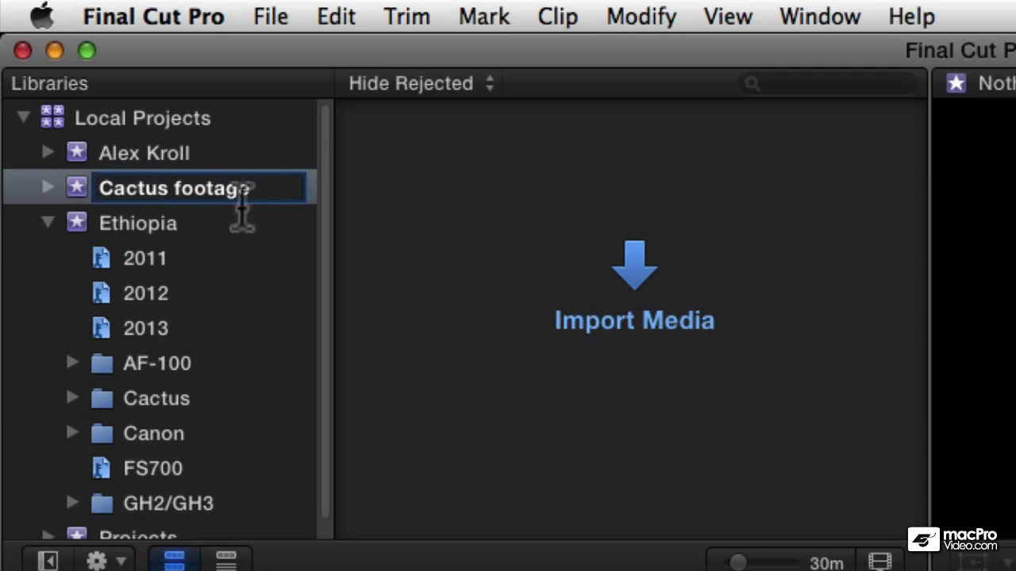
{"action": "left_click", "coordinate": [232, 223]}
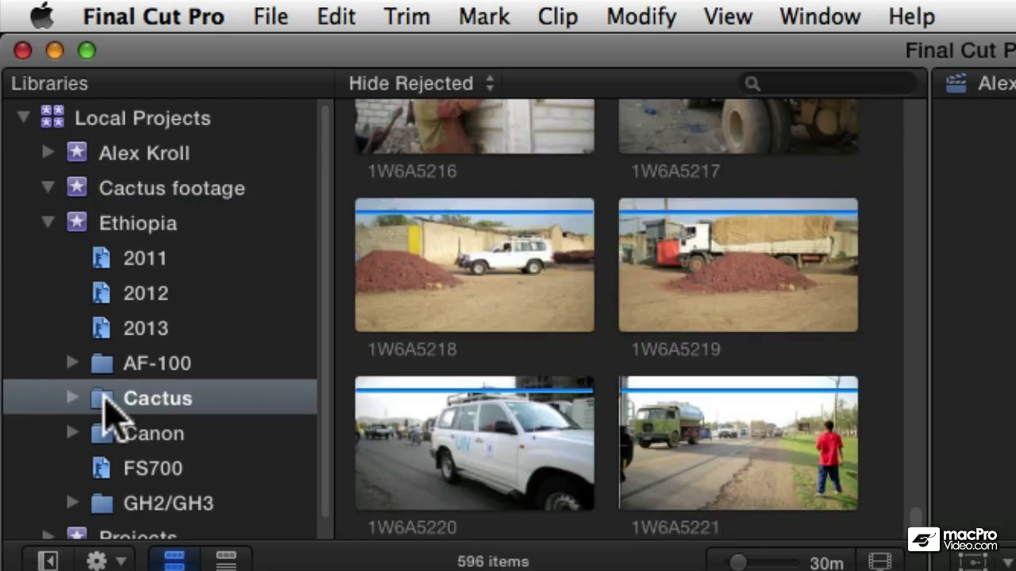
Select Ethiopia's Cactus folder, try dragging it into Cactus footage, and collapse the Canon folder.
{"action": "left_click", "coordinate": [105, 405]}
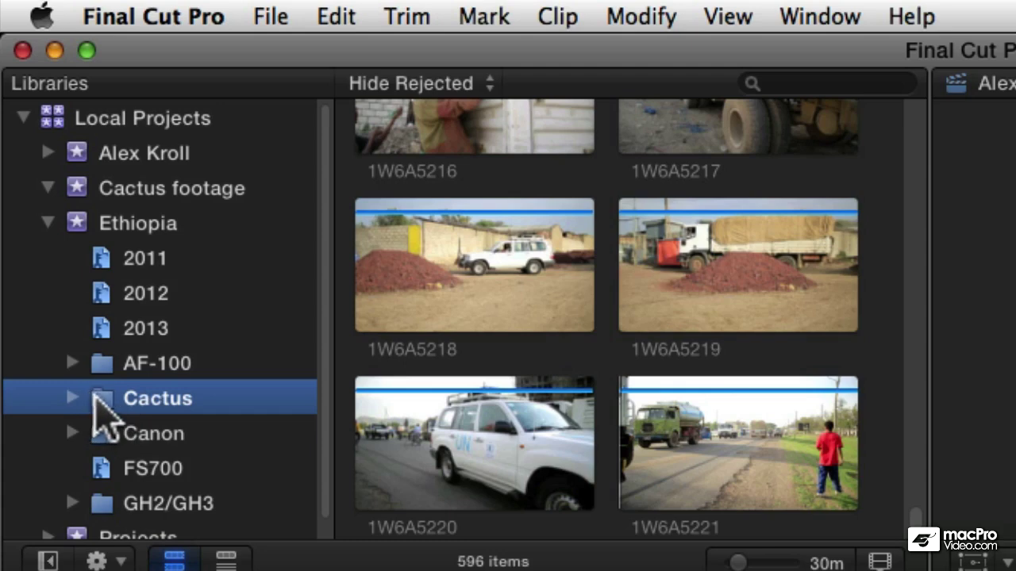
{"action": "mouse_move", "coordinate": [94, 397]}
{"action": "left_mouse_down"}
{"action": "mouse_move", "coordinate": [247, 328]}
{"action": "mouse_move", "coordinate": [200, 181]}
{"action": "mouse_move", "coordinate": [215, 302]}
{"action": "mouse_move", "coordinate": [106, 415]}
{"action": "mouse_move", "coordinate": [91, 404]}
{"action": "left_mouse_up"}
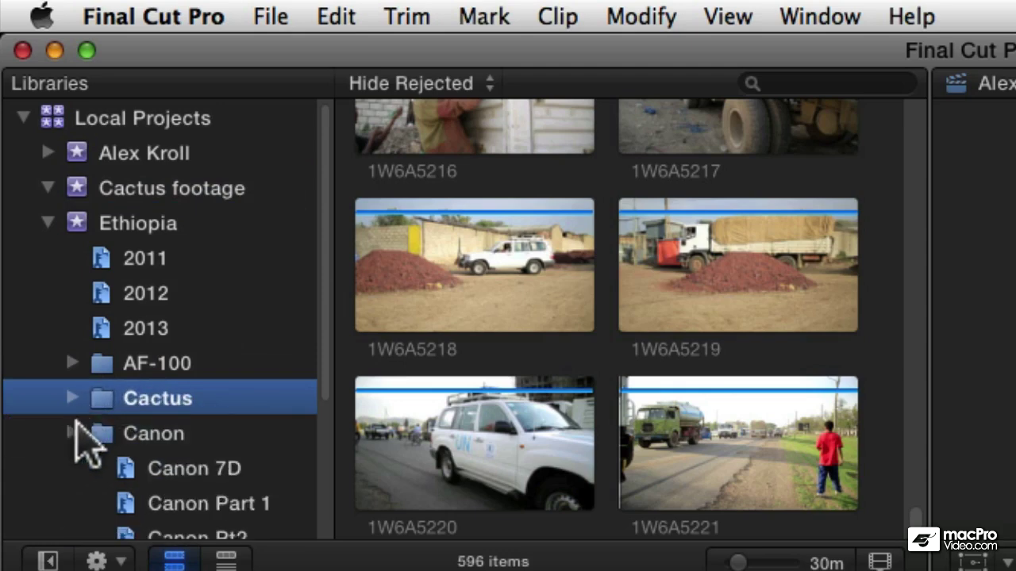
{"action": "left_click", "coordinate": [73, 434]}
Select all 596 Cactus folder clips (5h 46m 2.60s) with Command-A.
{"action": "left_click", "coordinate": [591, 184]}
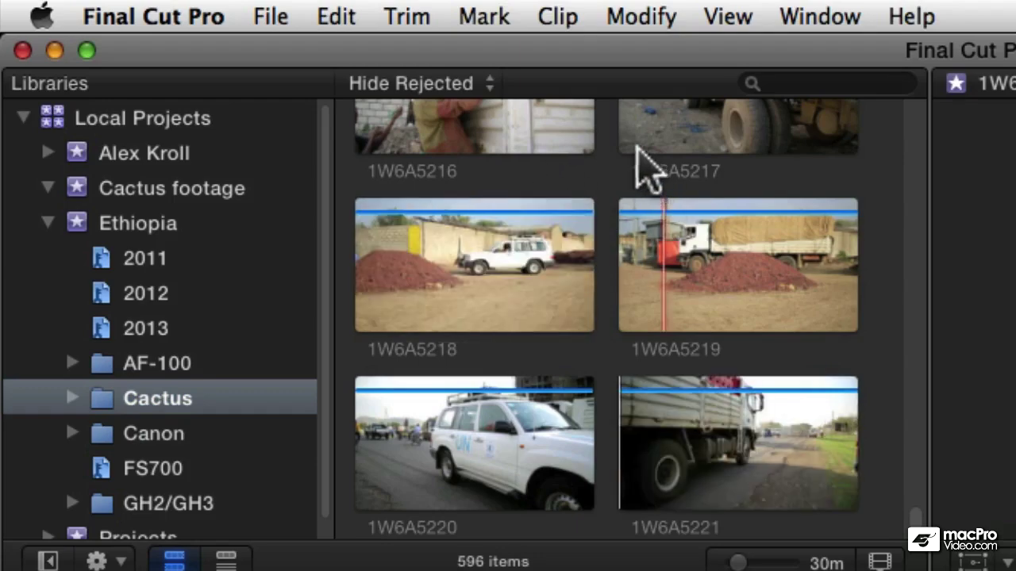
{"action": "key", "text": "super+a"}
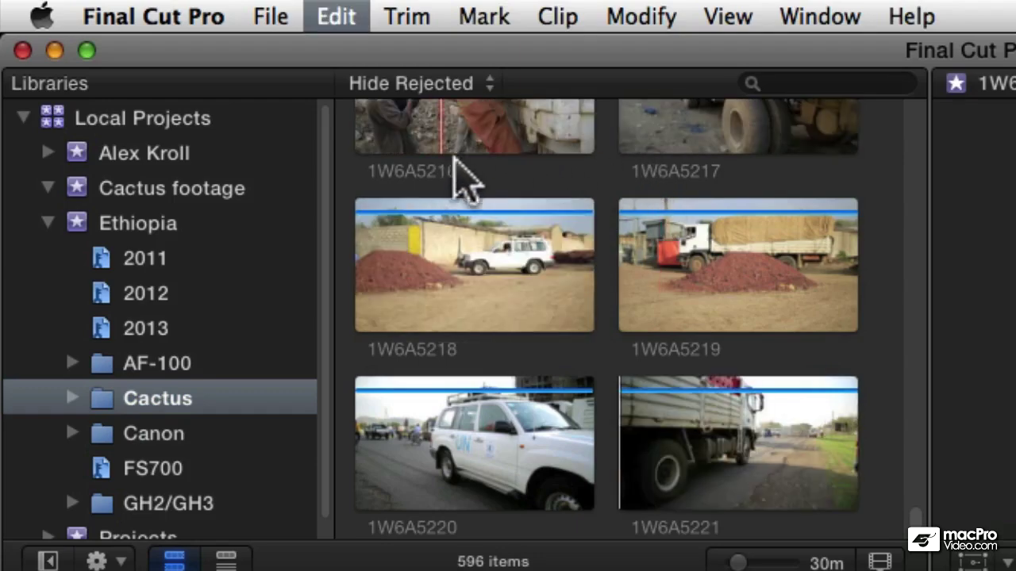
{"action": "left_click", "coordinate": [325, 11]}
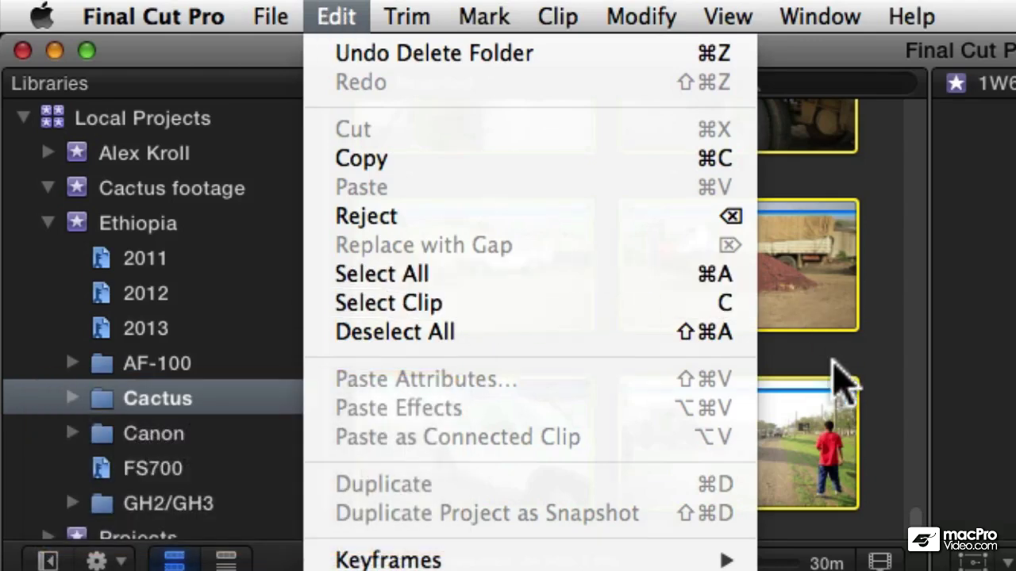
{"action": "left_click", "coordinate": [844, 386]}
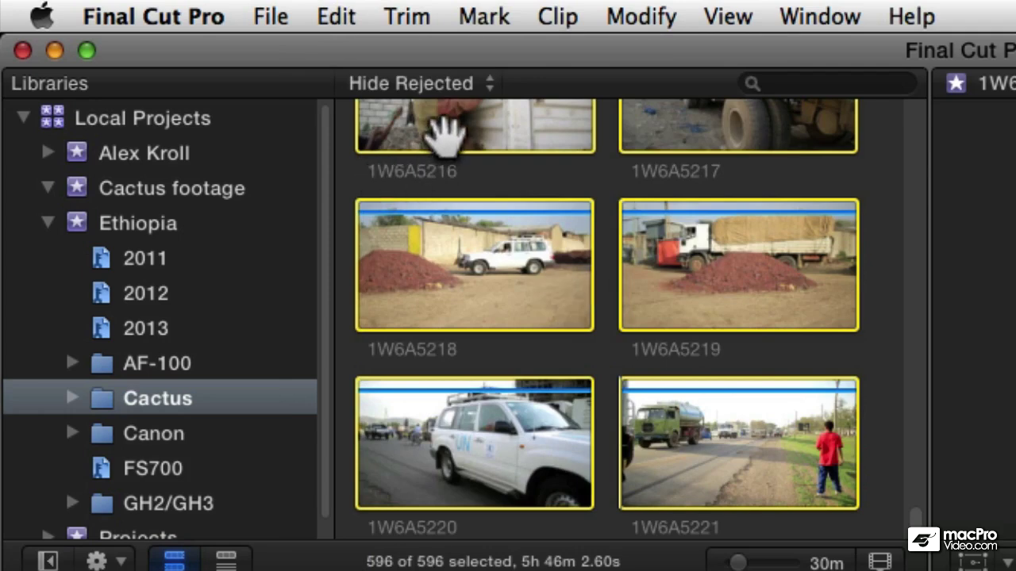
Drag the selected clips into Cactus footage and browse its 8-9, 2012 and converted Cactus collections.
{"action": "left_click_drag", "start_coordinate": [234, 179], "coordinate": [200, 188]}
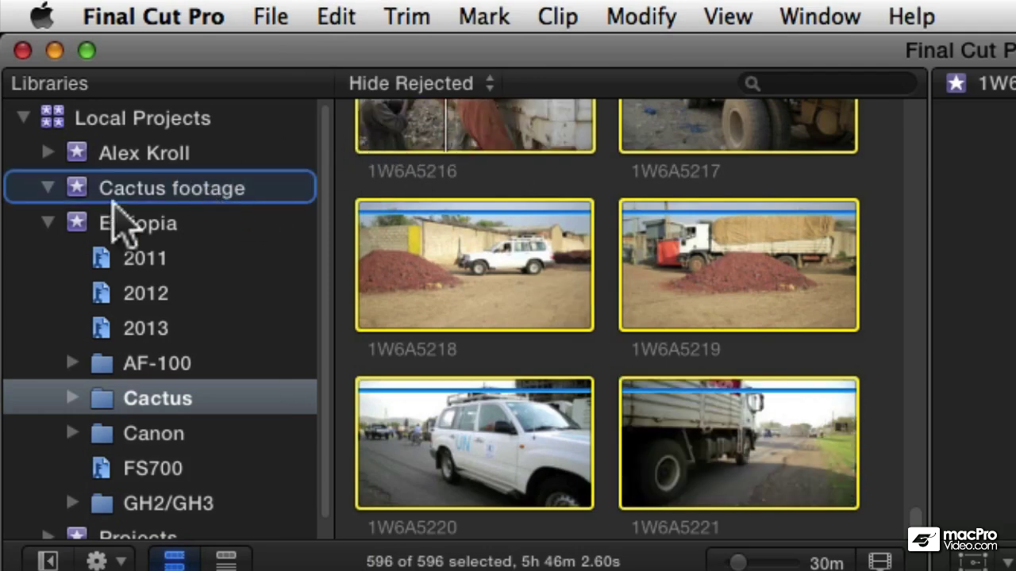
{"action": "left_click", "coordinate": [129, 188]}
{"action": "left_click", "coordinate": [400, 159]}
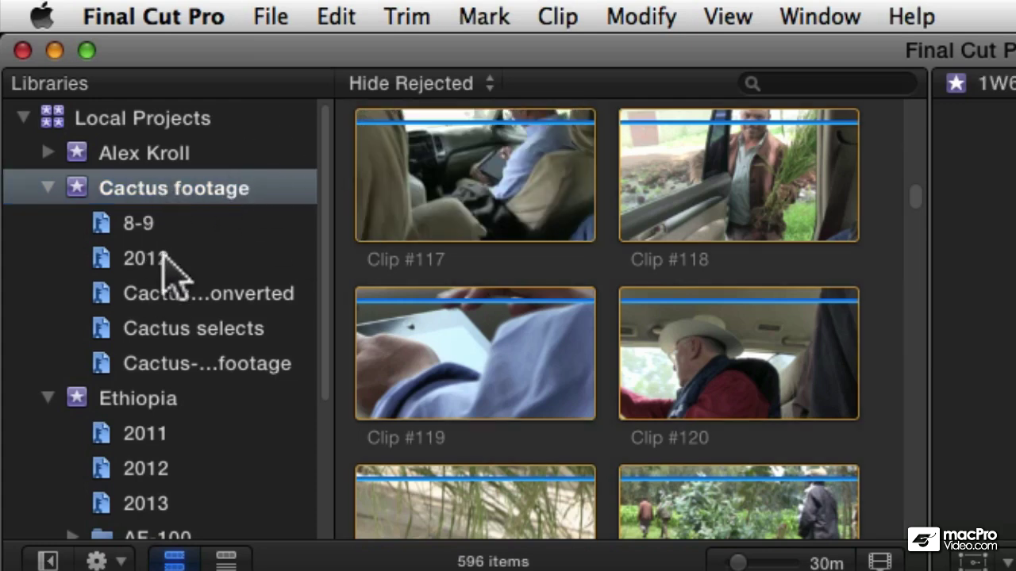
{"action": "scroll", "coordinate": [165, 202], "scroll_direction": "down", "scroll_amount": 1}
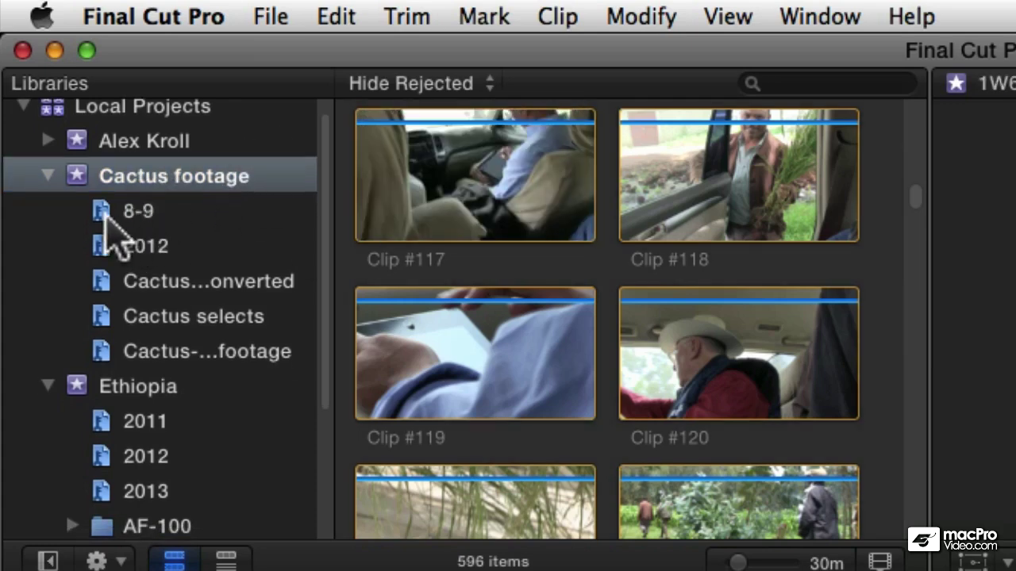
{"action": "left_click", "coordinate": [101, 212]}
{"action": "left_click", "coordinate": [108, 253]}
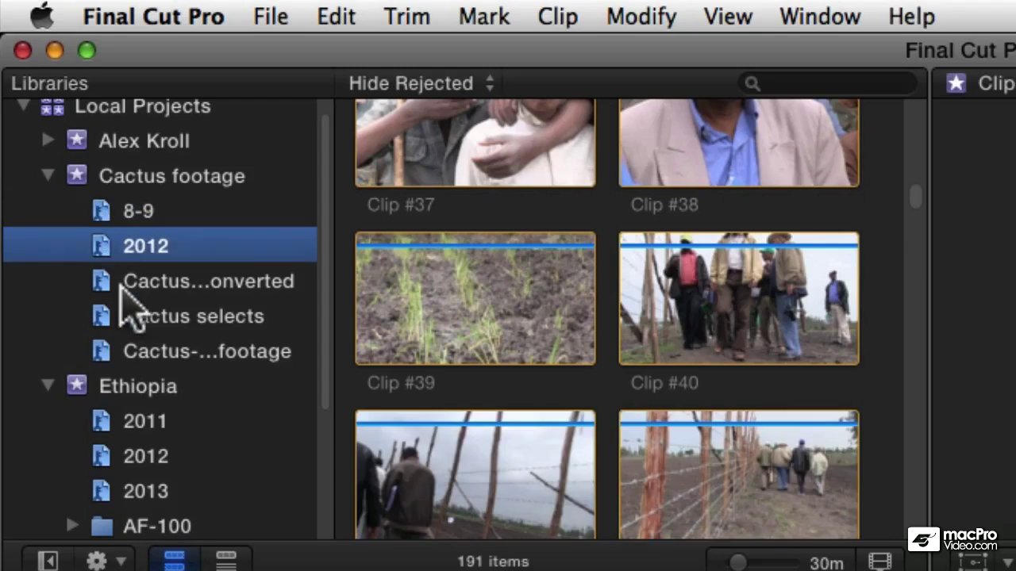
{"action": "left_click", "coordinate": [120, 281]}
{"action": "scroll", "coordinate": [132, 302], "scroll_direction": "down", "scroll_amount": 5}
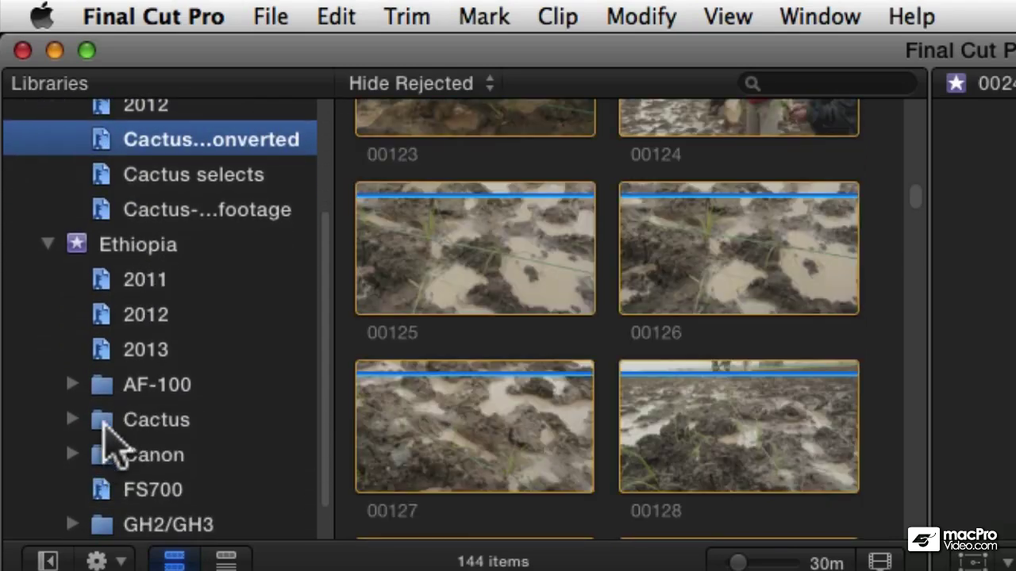
Check that Ethiopia's Cactus folder is now empty, then return to the Cactus footage clips.
{"action": "left_click", "coordinate": [113, 419]}
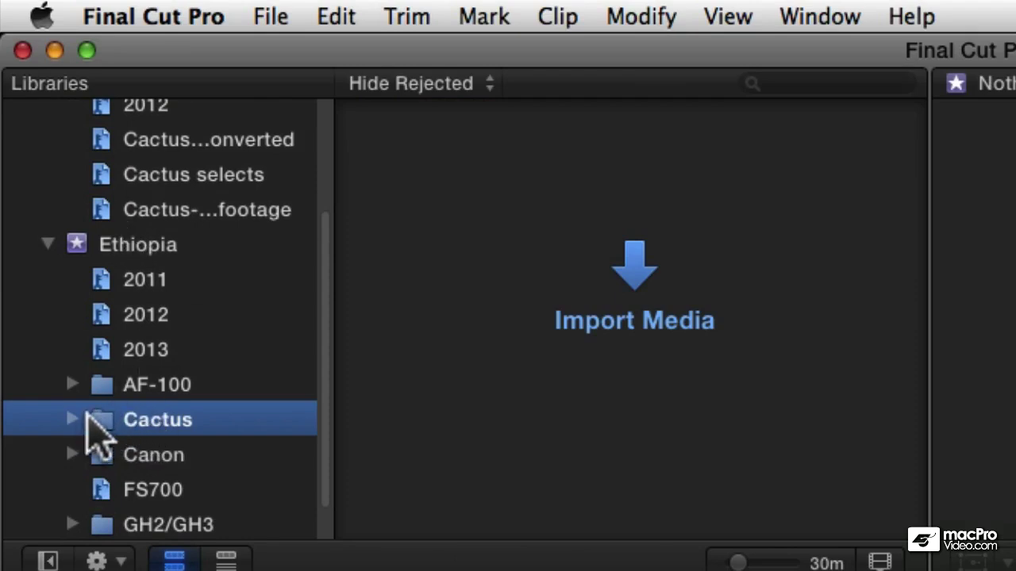
{"action": "left_click", "coordinate": [71, 418]}
{"action": "scroll", "coordinate": [272, 341], "scroll_direction": "down", "scroll_amount": 5}
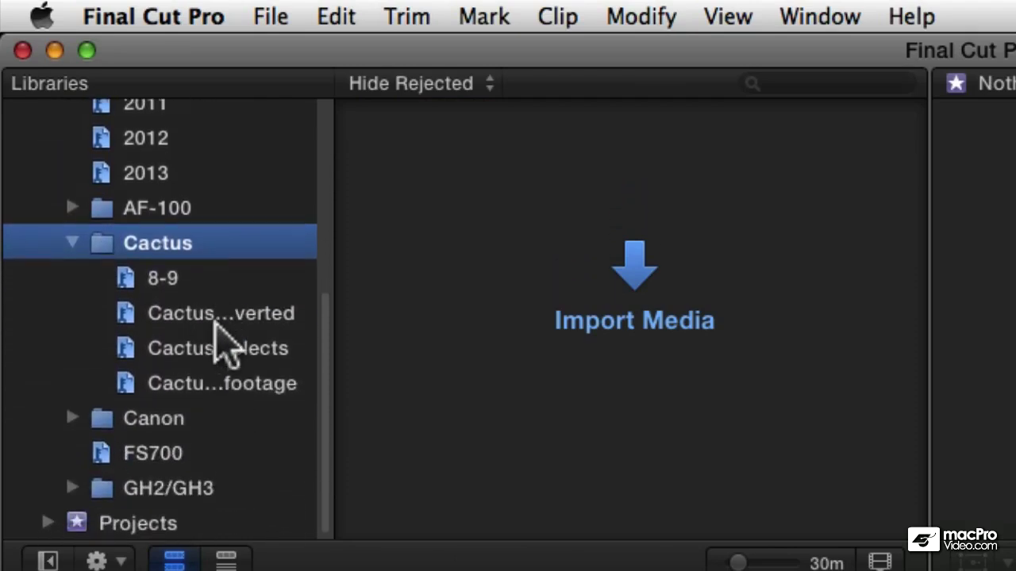
{"action": "scroll", "coordinate": [227, 343], "scroll_direction": "up", "scroll_amount": 6}
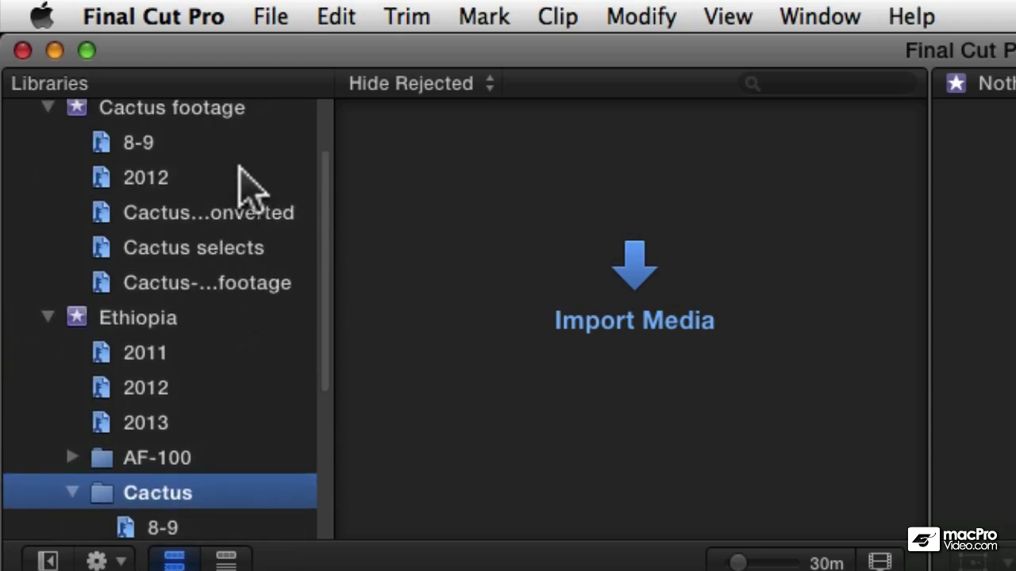
{"action": "scroll", "coordinate": [168, 133], "scroll_direction": "up", "scroll_amount": 1}
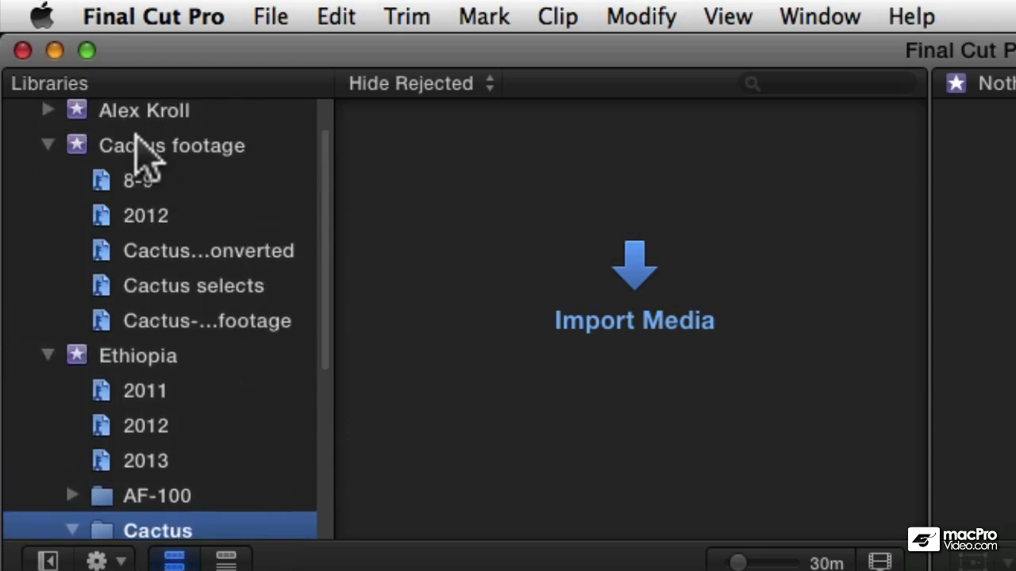
{"action": "left_click", "coordinate": [136, 142]}
{"action": "scroll", "coordinate": [207, 198], "scroll_direction": "up", "scroll_amount": 1}
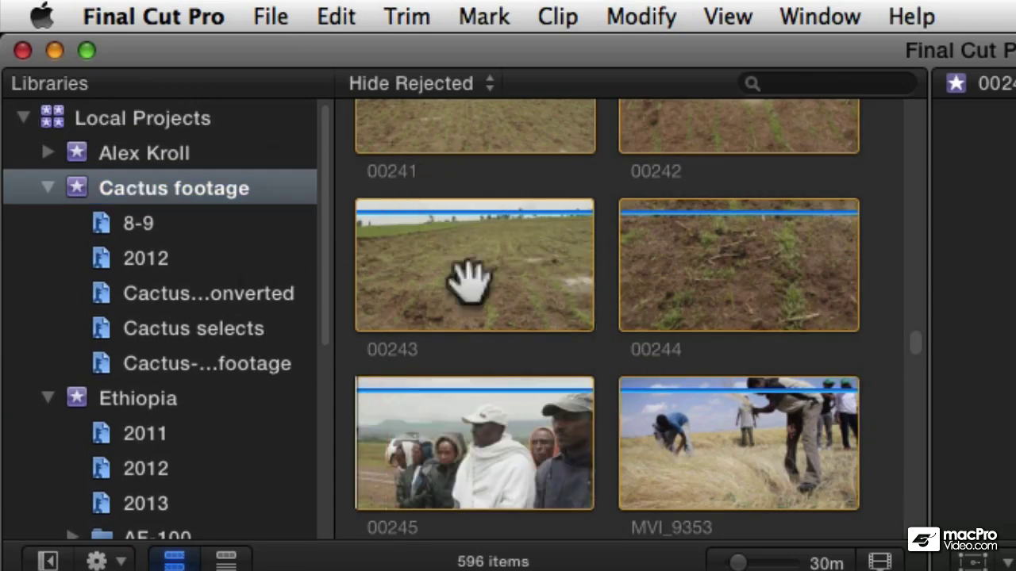
Open Ethiopia's Cactus folder and confirm its 8-9, converted Cactus, Cactus selects and remaining collections are empty.
{"action": "left_click", "coordinate": [168, 188]}
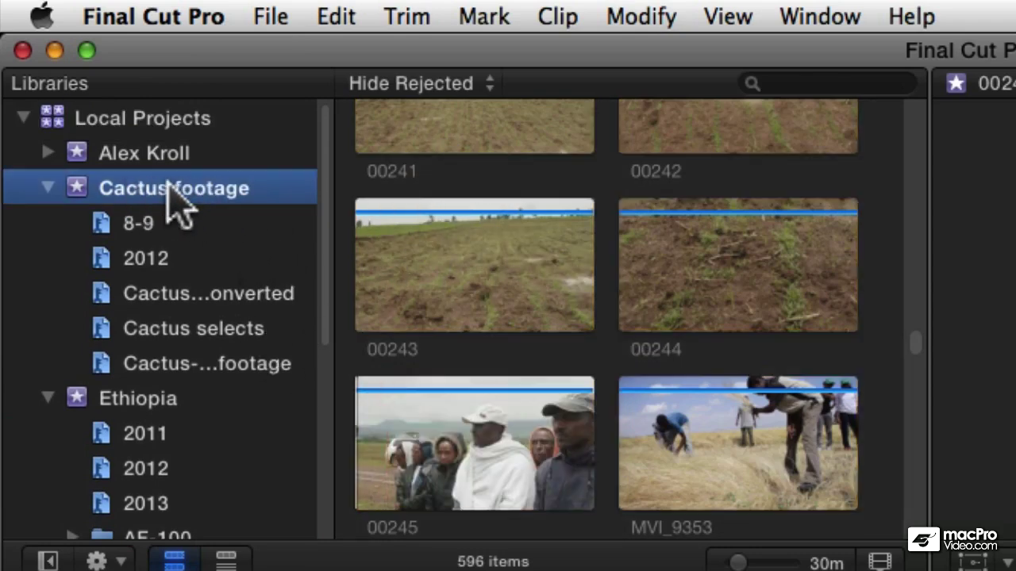
{"action": "scroll", "coordinate": [168, 184], "scroll_direction": "down", "scroll_amount": 9}
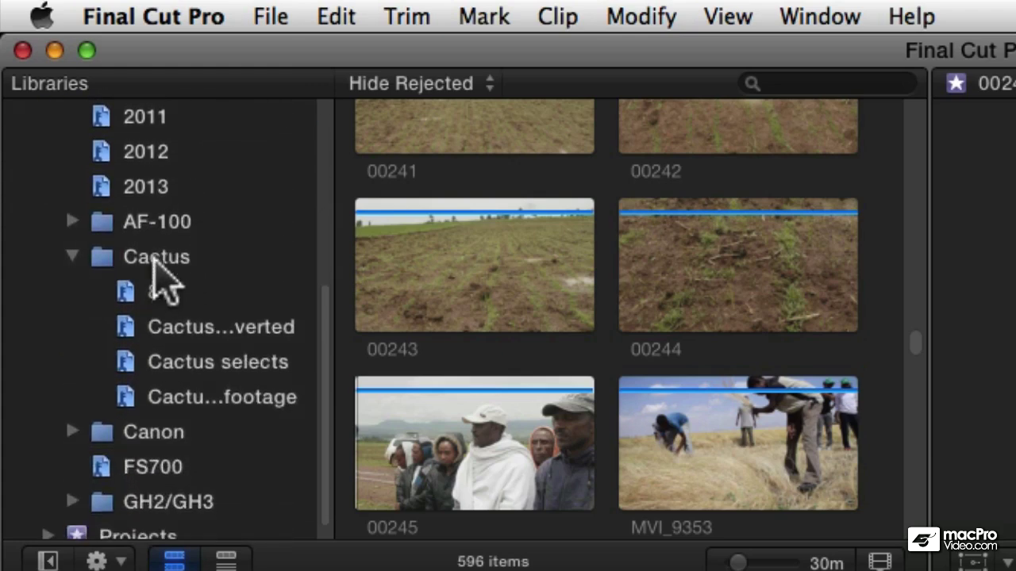
{"action": "left_click", "coordinate": [170, 262]}
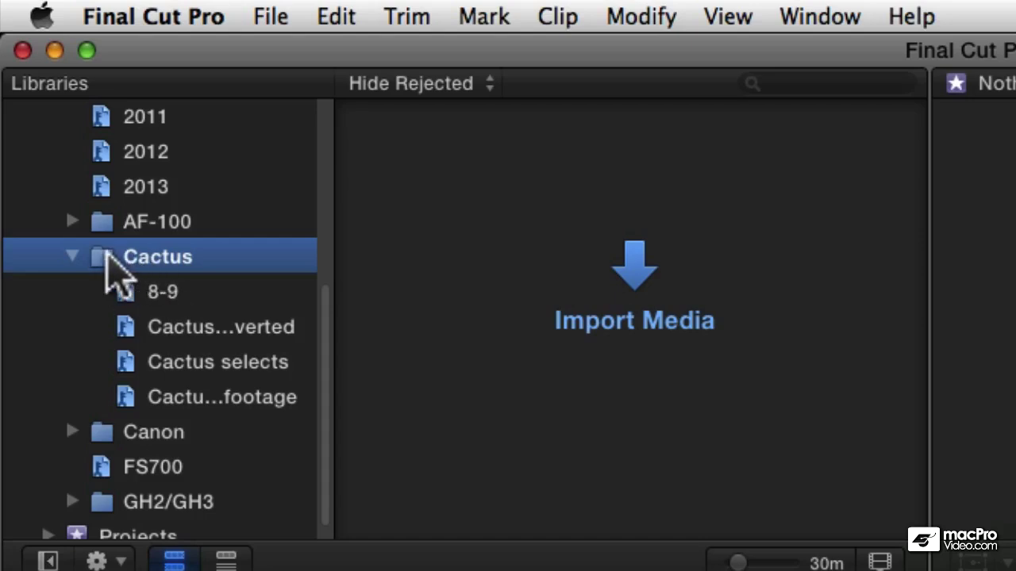
{"action": "left_click", "coordinate": [146, 300]}
{"action": "left_click", "coordinate": [162, 332]}
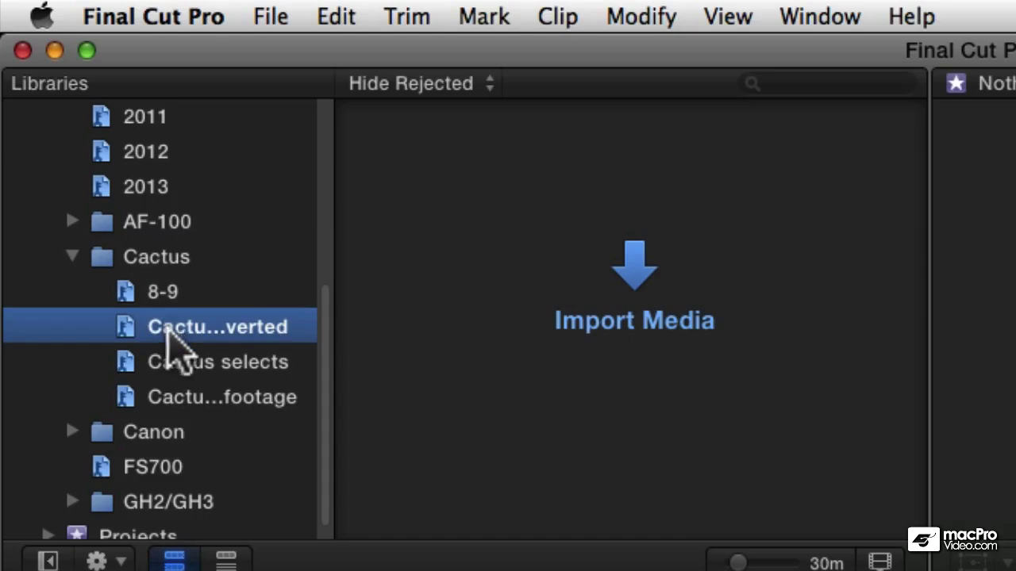
{"action": "left_click", "coordinate": [181, 356]}
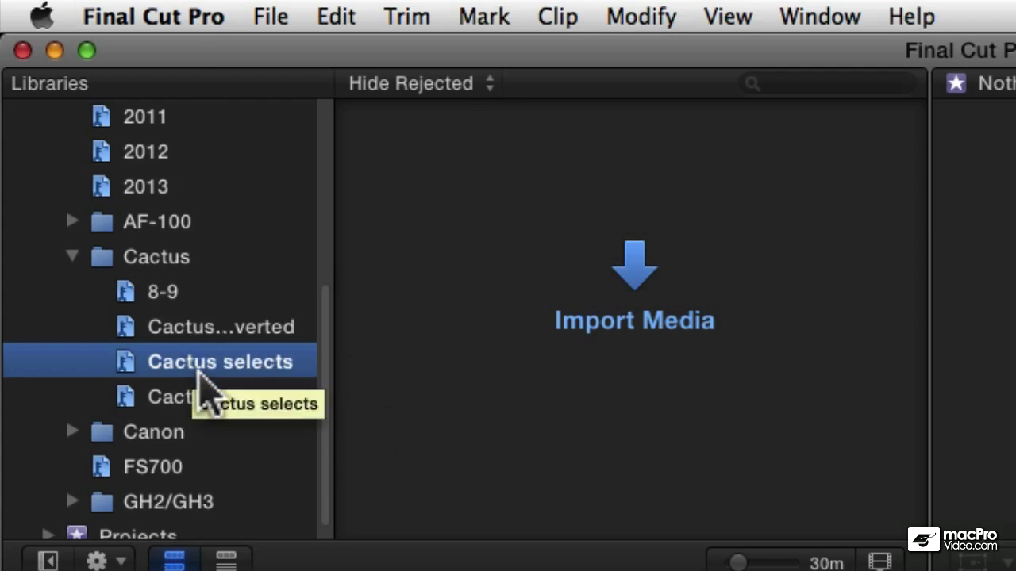
{"action": "left_click", "coordinate": [206, 399]}
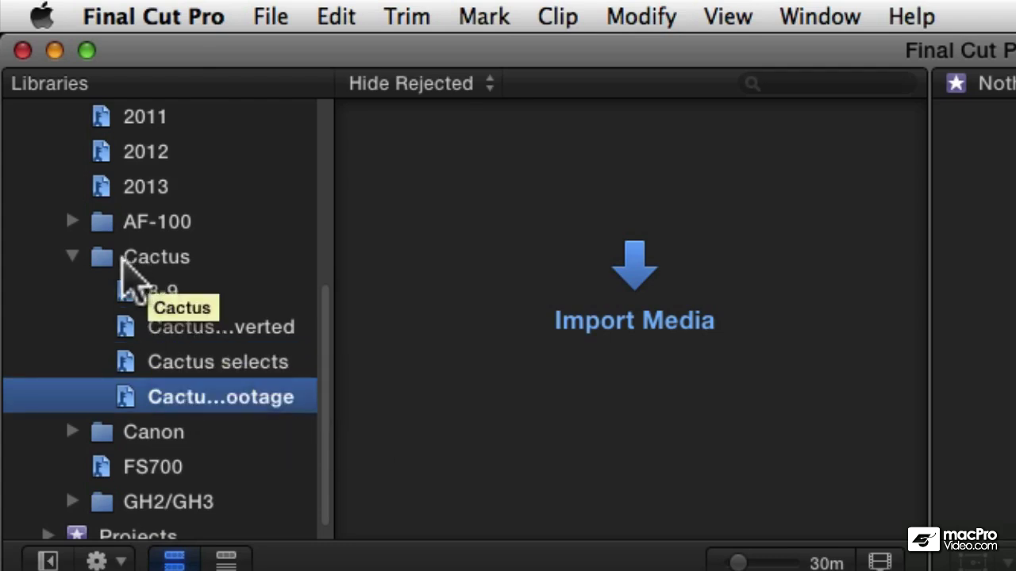
Reselect the Cactus folder, then select and collapse the Cactus footage event.
{"action": "left_click", "coordinate": [112, 260]}
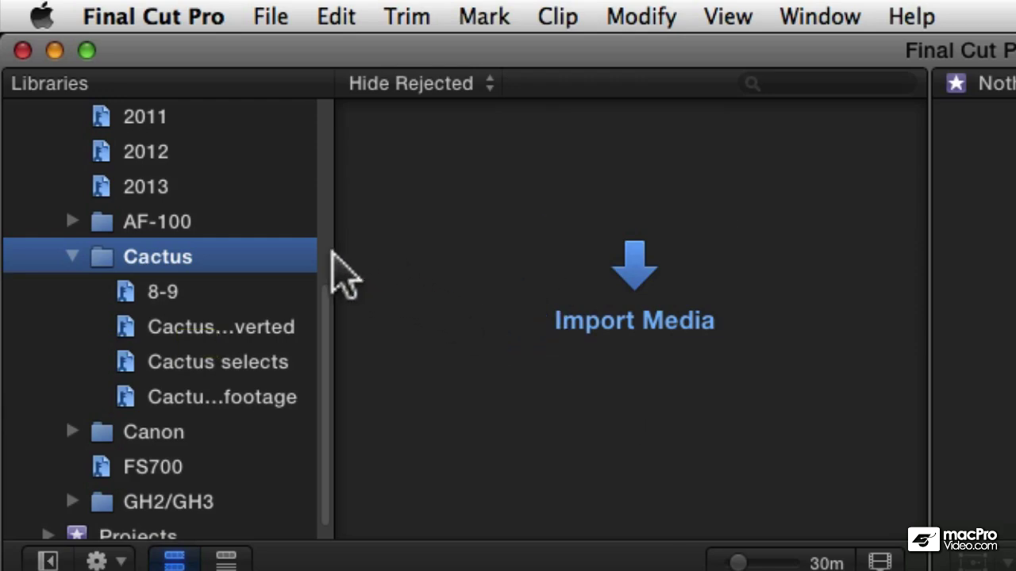
{"action": "scroll", "coordinate": [179, 219], "scroll_direction": "up", "scroll_amount": 10}
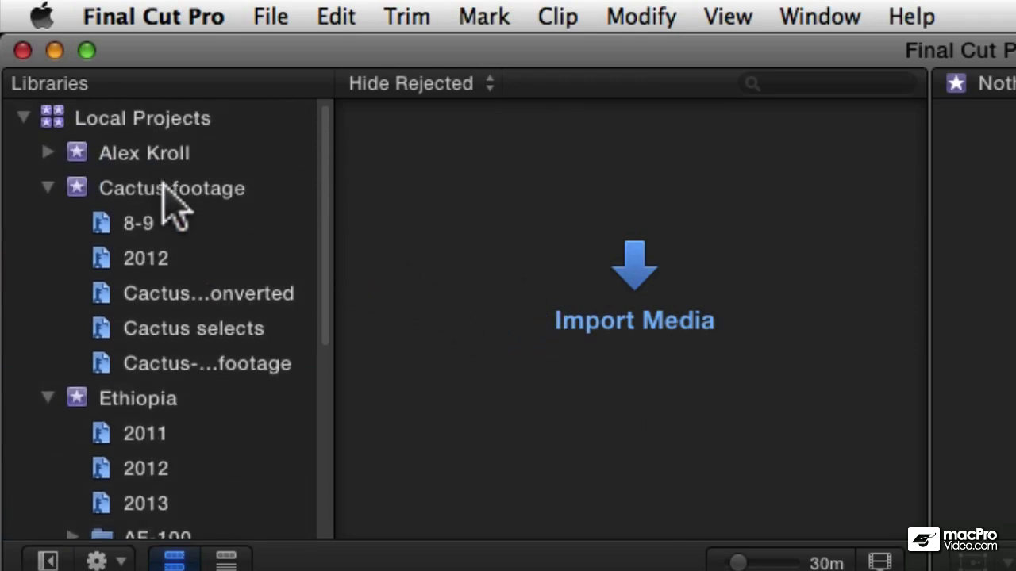
{"action": "left_click", "coordinate": [164, 188]}
{"action": "left_click", "coordinate": [48, 188]}
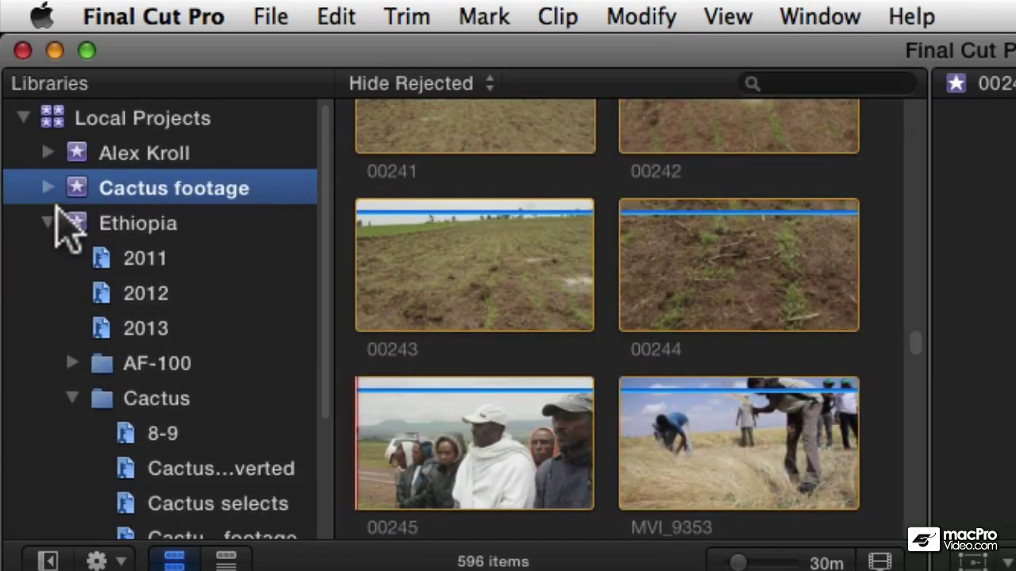
Remove the empty Cactus folder from Ethiopia using Delete Folder in its shortcut menu.
{"action": "left_click", "coordinate": [111, 395]}
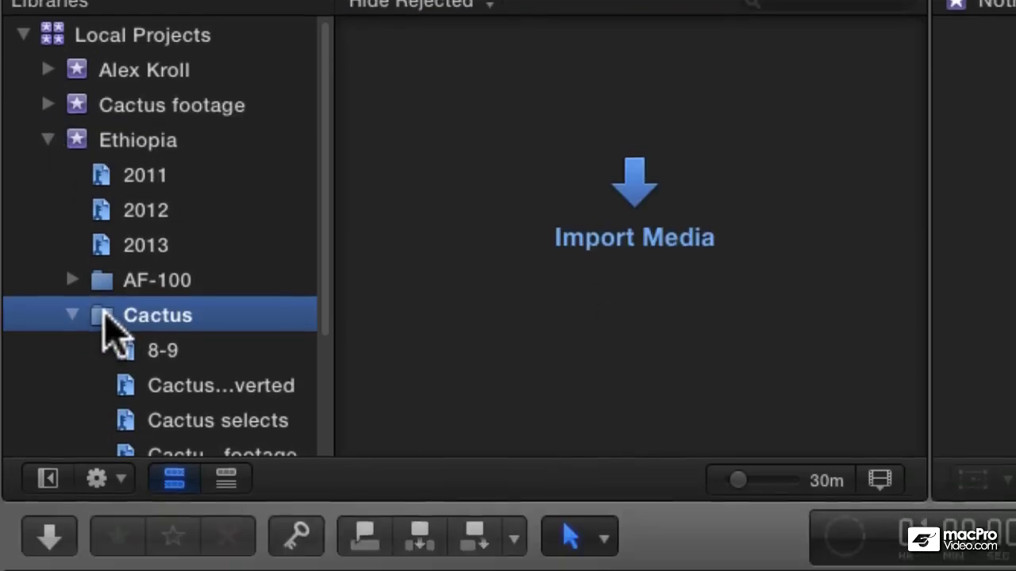
{"action": "right_click", "coordinate": [105, 395]}
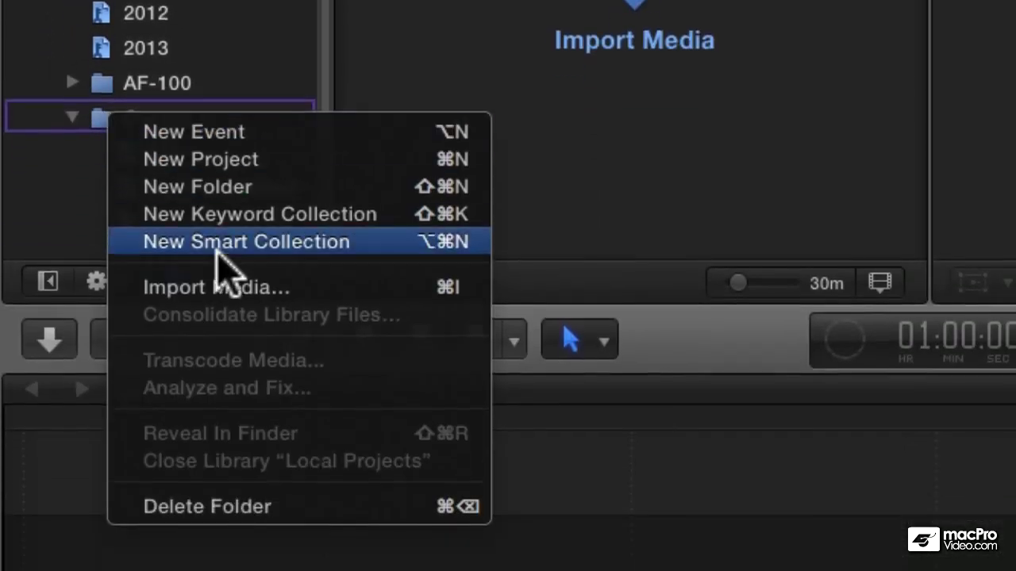
{"action": "left_click", "coordinate": [227, 505]}
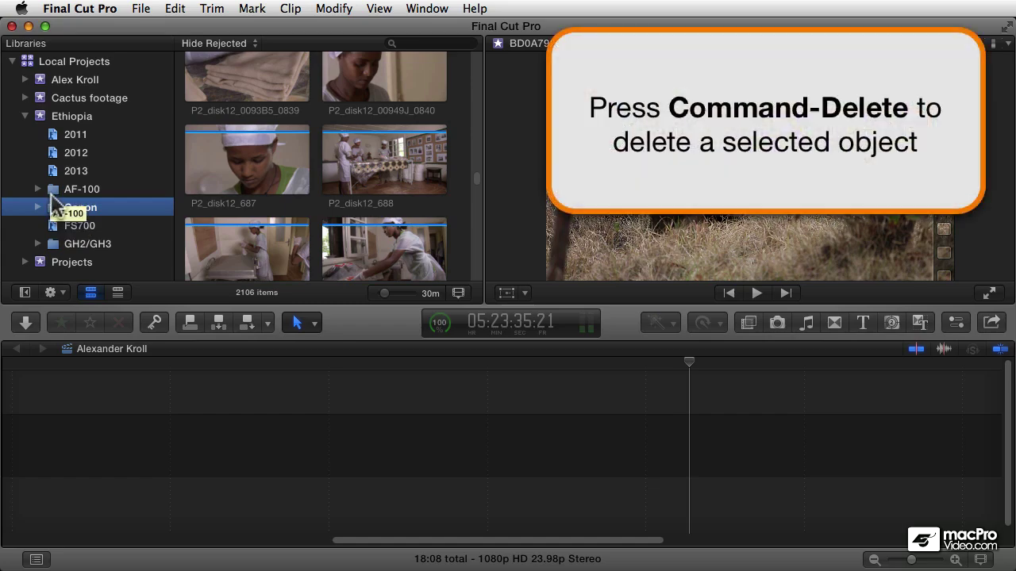
Select the Cactus footage event to confirm it still holds its 596 clips.
{"action": "left_click", "coordinate": [146, 8]}
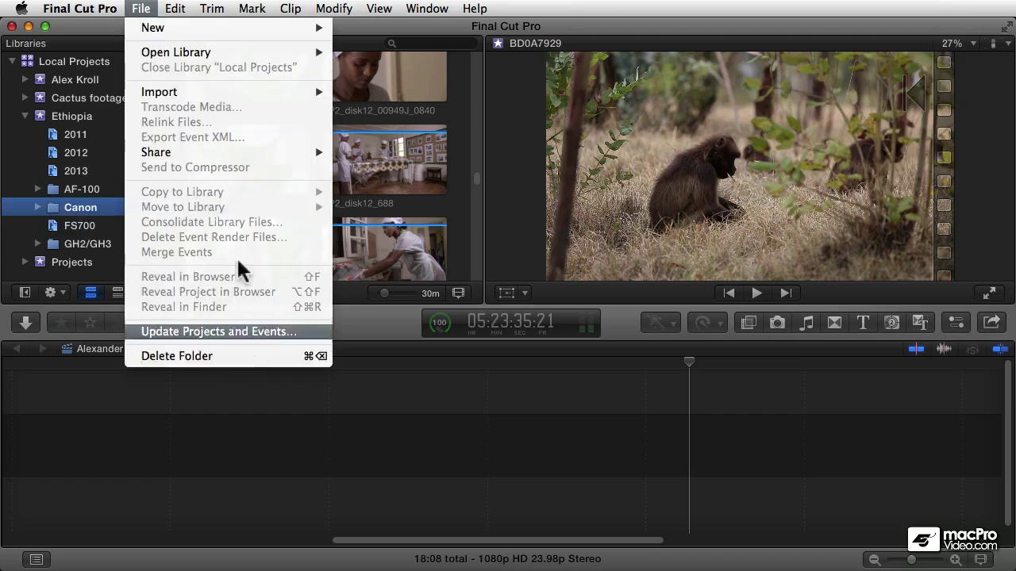
{"action": "left_click", "coordinate": [89, 224]}
{"action": "left_click", "coordinate": [48, 97]}
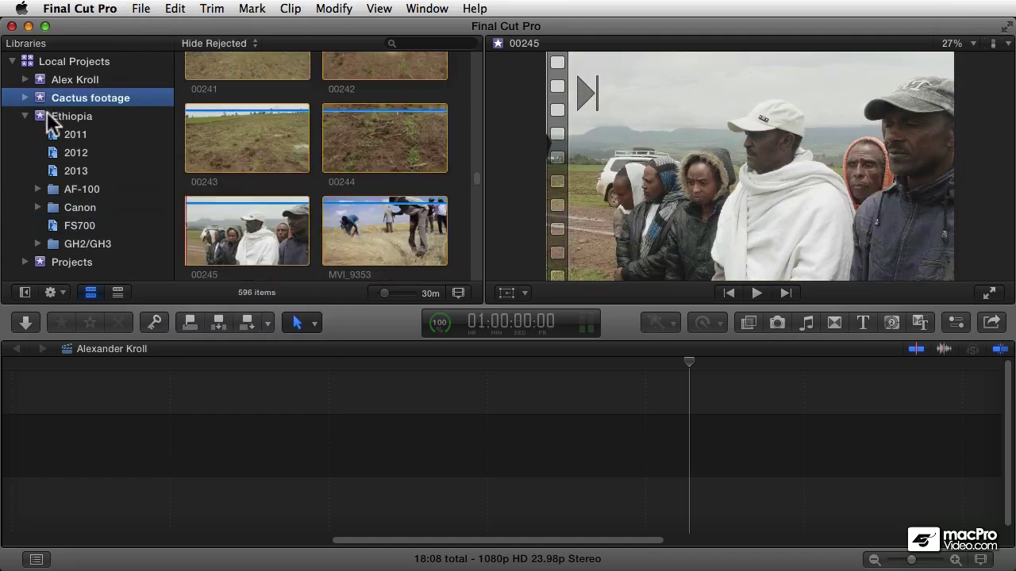